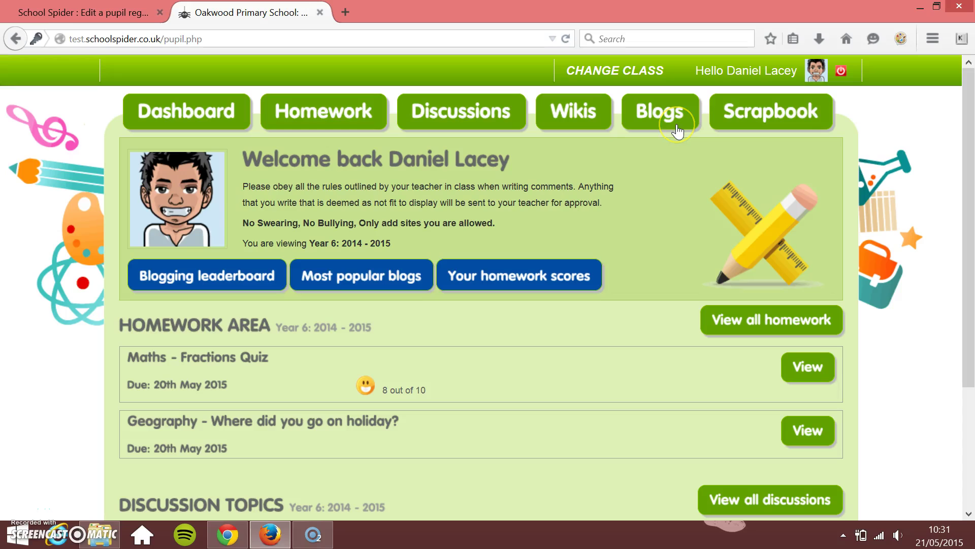
Open the pupil's Blogs page, which shows that no blogs have been started yet.
{"action": "left_click", "coordinate": [349, 175]}
{"action": "left_click", "coordinate": [674, 116]}
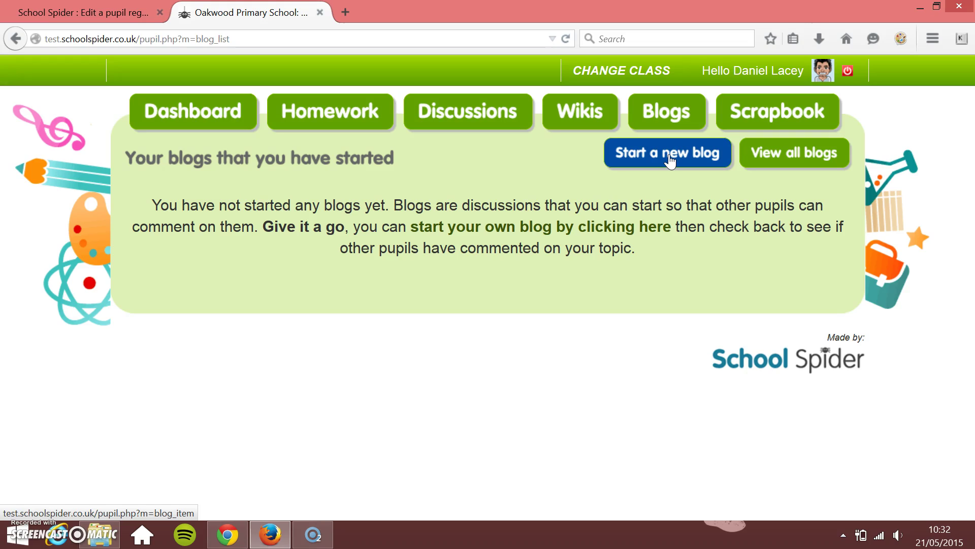
List all blogs by other pupils, including 'My School Holidays' and 'favourite food'.
{"action": "left_click", "coordinate": [464, 153]}
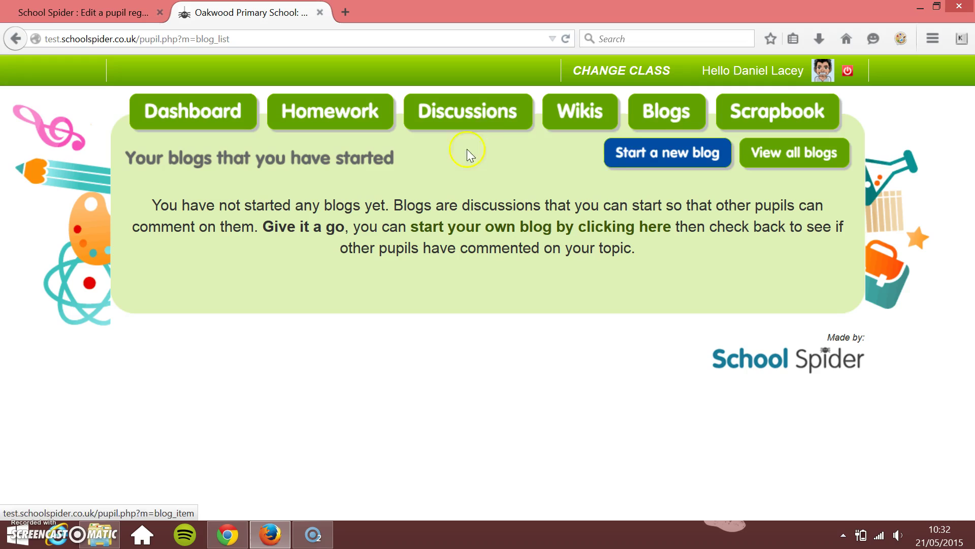
{"action": "left_click", "coordinate": [644, 131]}
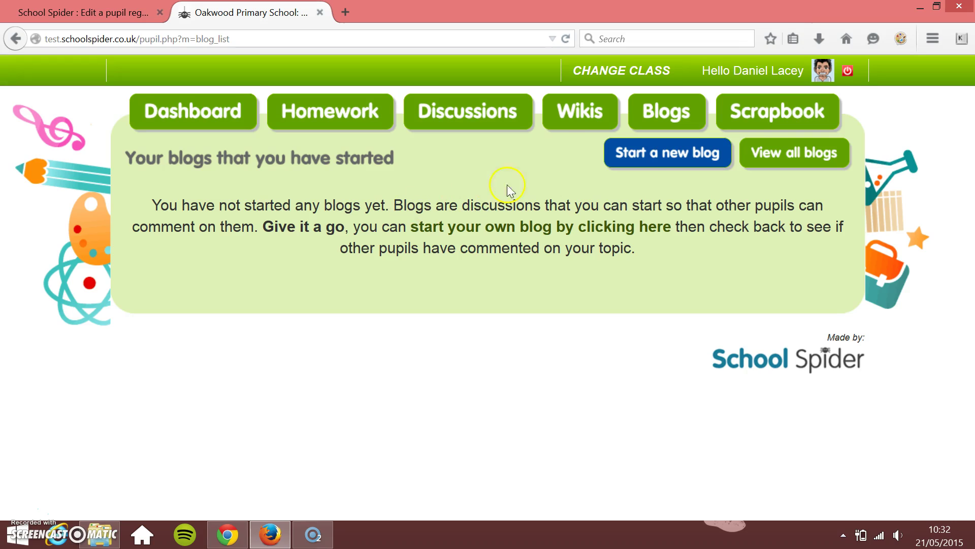
{"action": "left_click", "coordinate": [774, 158]}
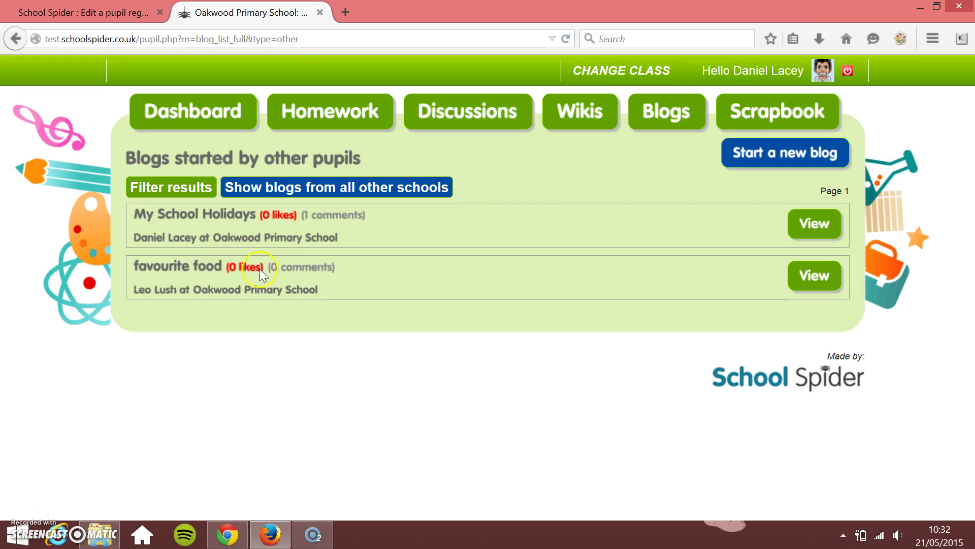
Browse blogs from all other schools, view the pancake day blog, then start a new blog.
{"action": "left_click", "coordinate": [294, 193]}
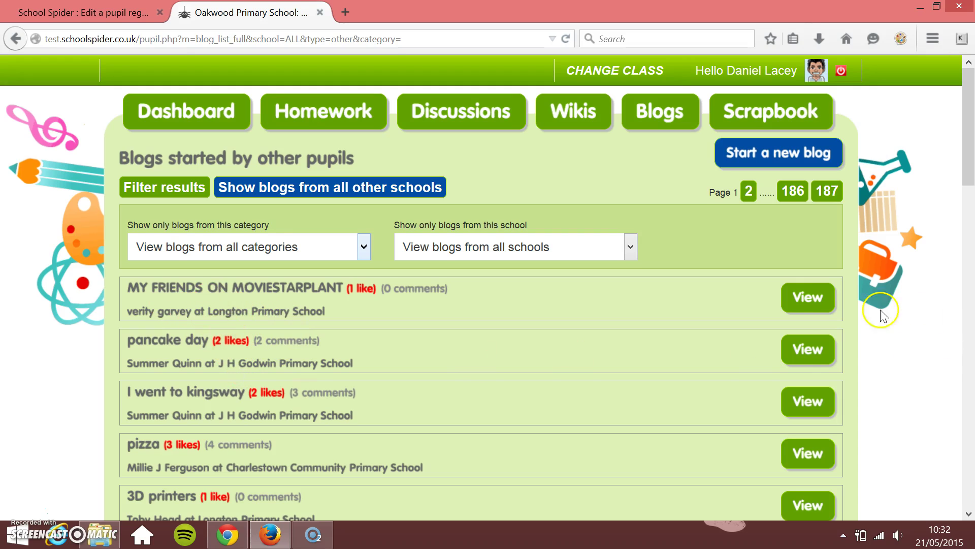
{"action": "left_click", "coordinate": [803, 356]}
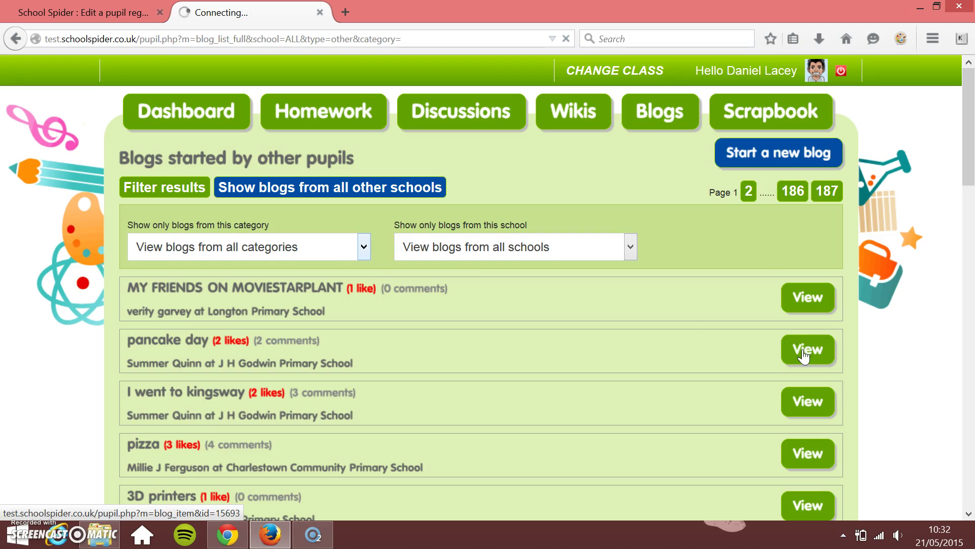
{"action": "key", "text": "alt+Left"}
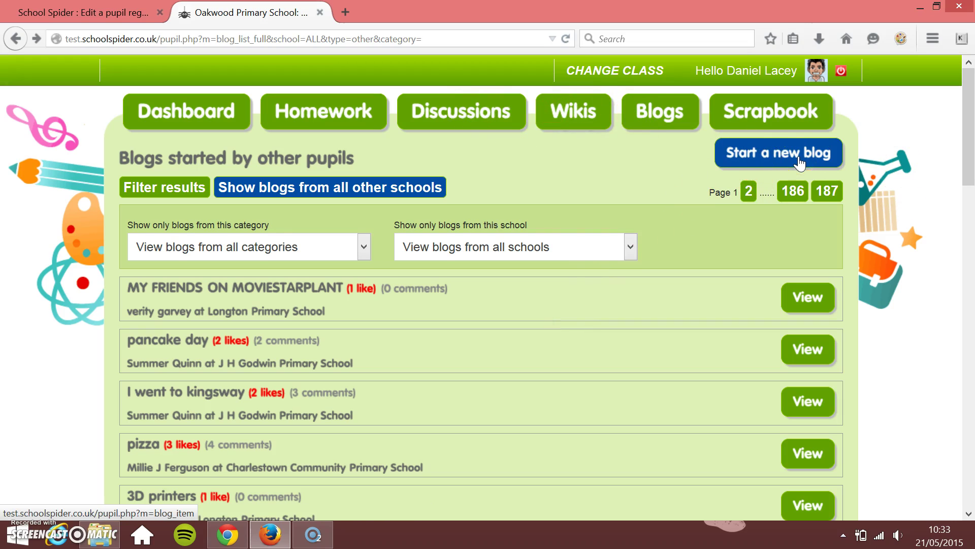
{"action": "left_click", "coordinate": [757, 167]}
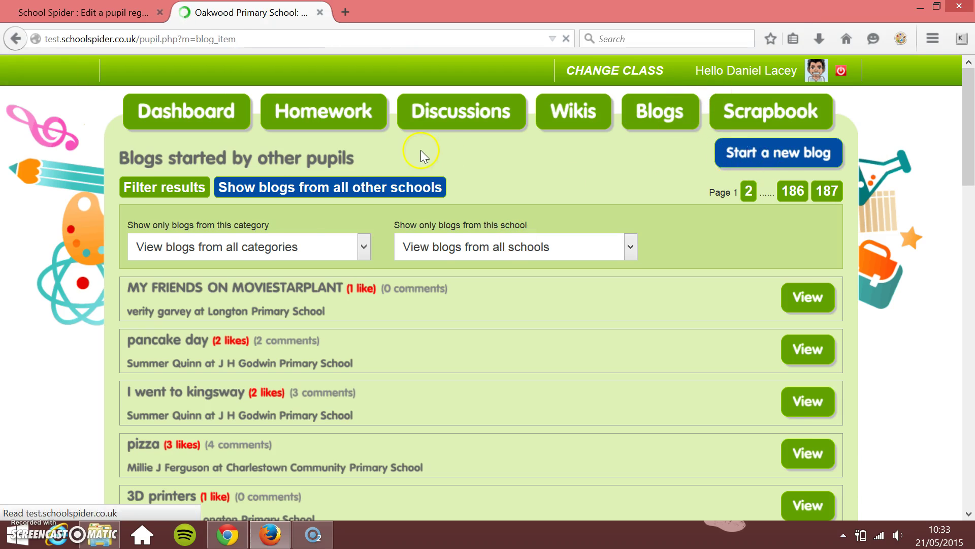
Draft 'Minecraft chat' under ICT and computers, asking readers to show their cool Minecraft creations.
{"action": "left_click", "coordinate": [264, 239]}
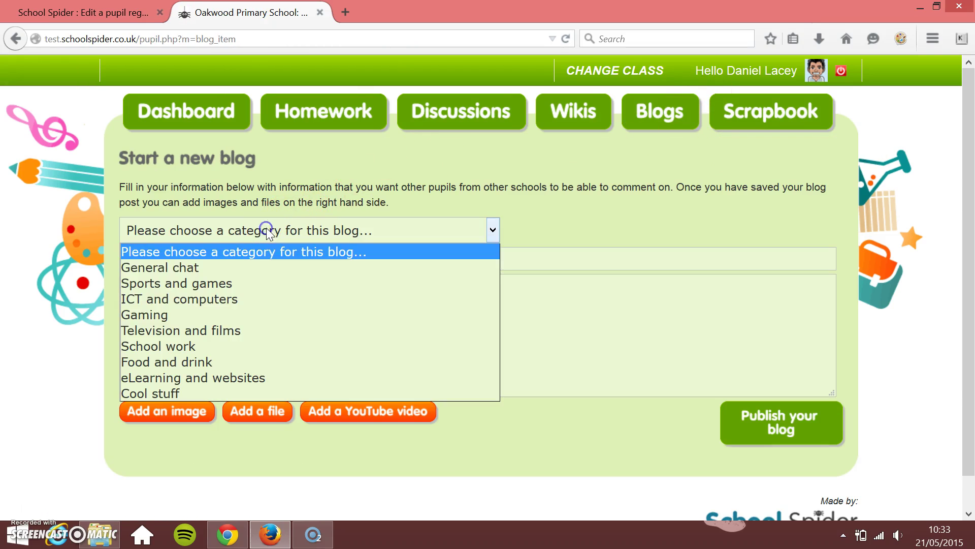
{"action": "left_click", "coordinate": [252, 297]}
{"action": "left_click", "coordinate": [259, 258]}
{"action": "type", "text": "Minecraft"}
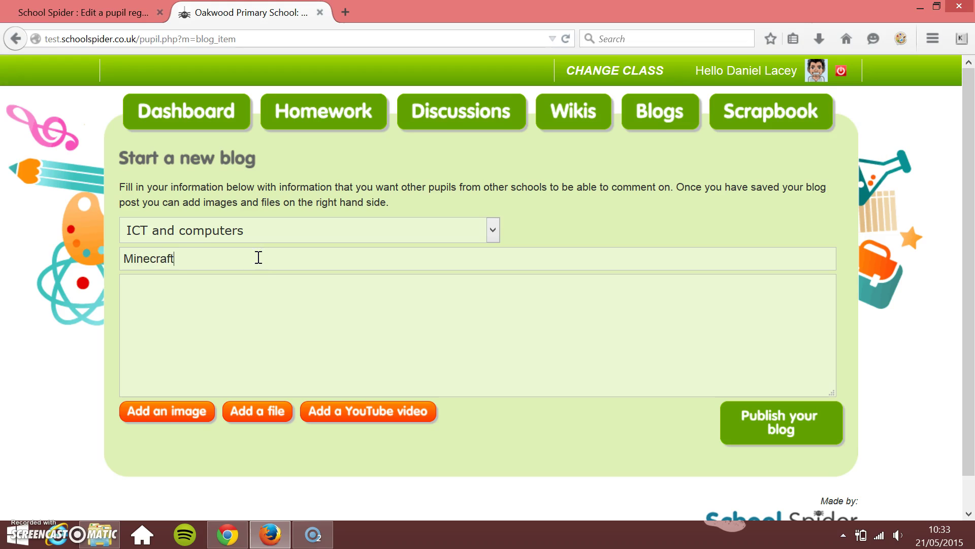
{"action": "type", "text": " chat"}
{"action": "left_click", "coordinate": [309, 339]}
{"action": "type", "text": "Any cool stuff you have done on minecraft pl"}
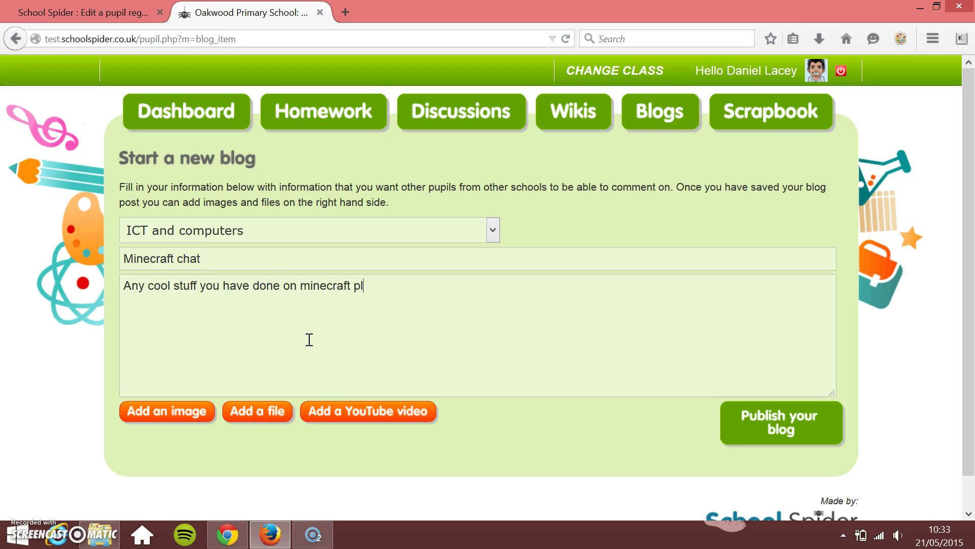
{"action": "type", "text": "ease show here"}
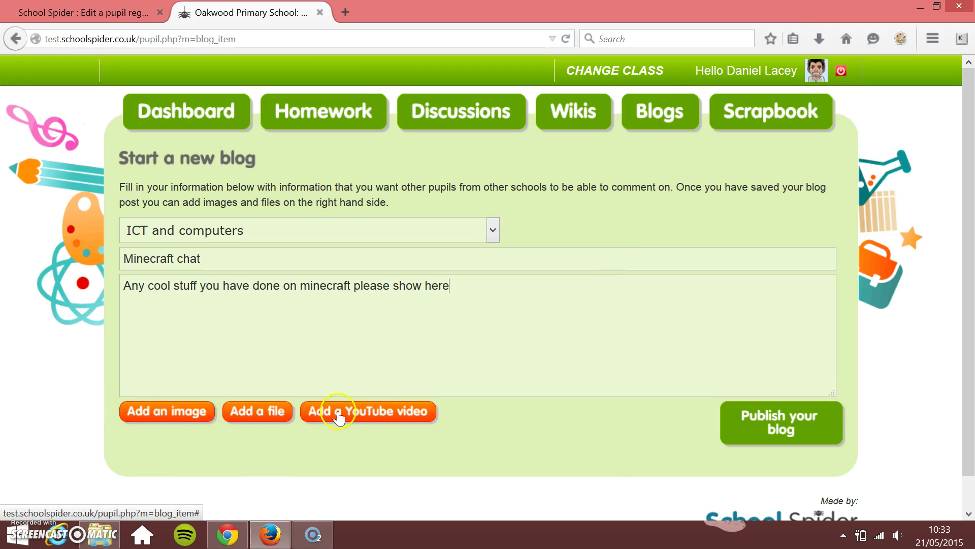
Upload the liverpool2 and liverpool1 images to the Minecraft chat blog draft.
{"action": "left_click", "coordinate": [175, 408]}
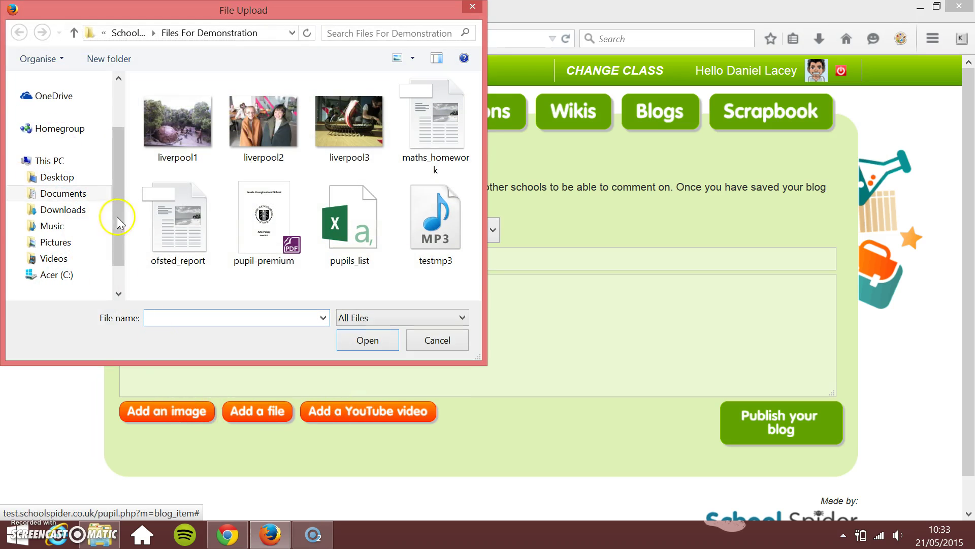
{"action": "left_click", "coordinate": [211, 142]}
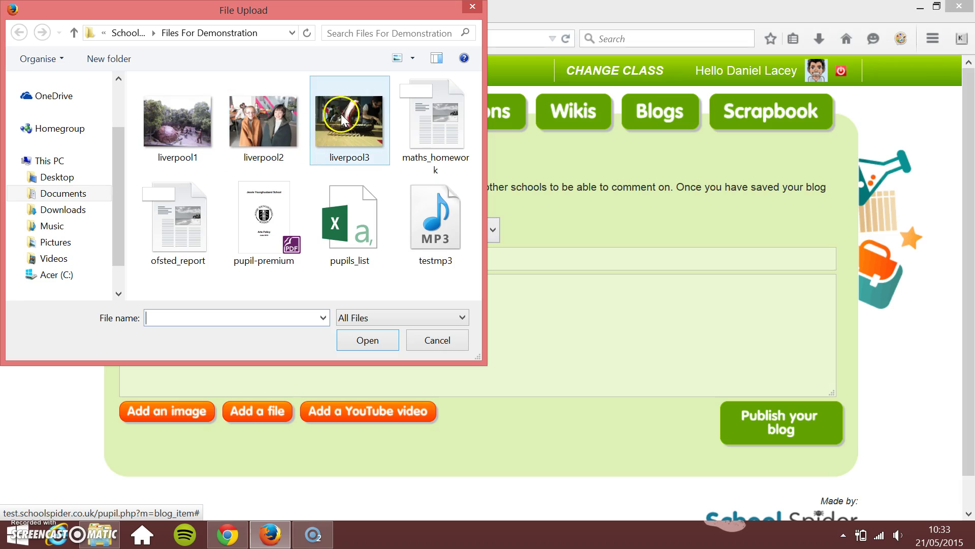
{"action": "double_click", "coordinate": [263, 122]}
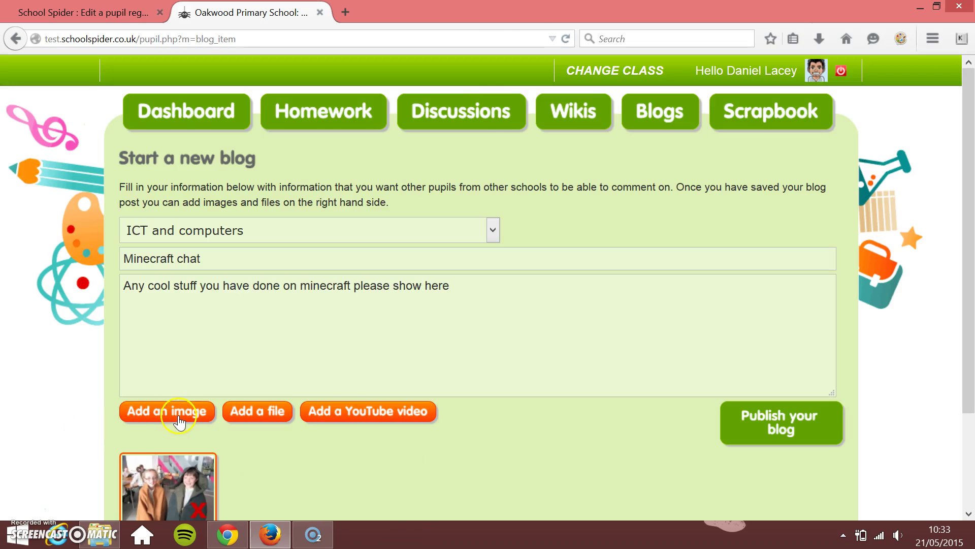
{"action": "left_click", "coordinate": [175, 412]}
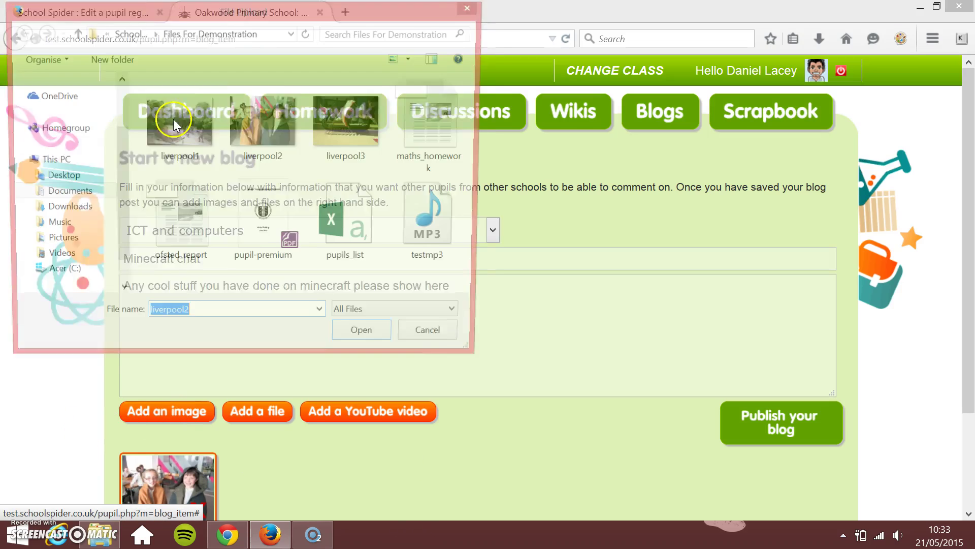
{"action": "double_click", "coordinate": [187, 141]}
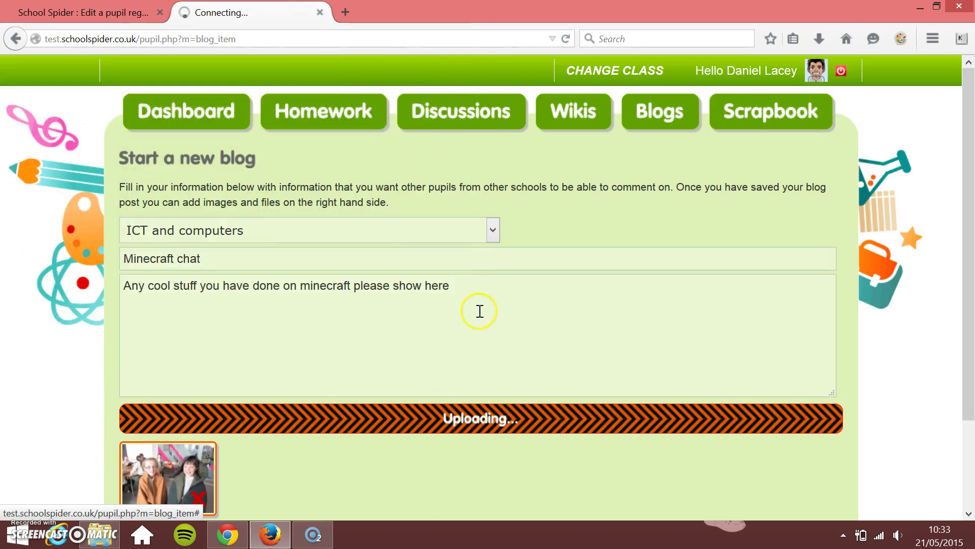
{"action": "left_click", "coordinate": [571, 464]}
{"action": "scroll", "coordinate": [239, 329], "scroll_direction": "down", "scroll_amount": 3}
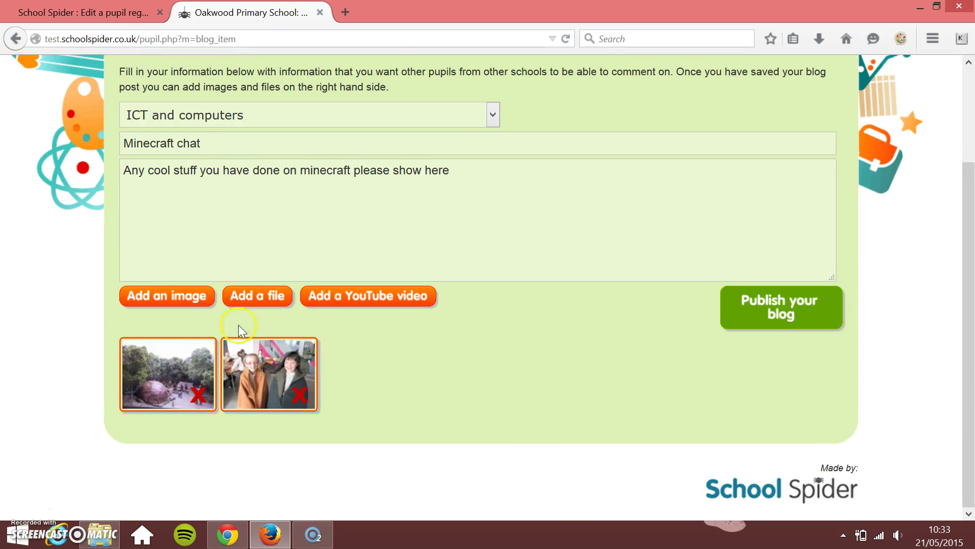
{"action": "scroll", "coordinate": [301, 192], "scroll_direction": "up", "scroll_amount": 3}
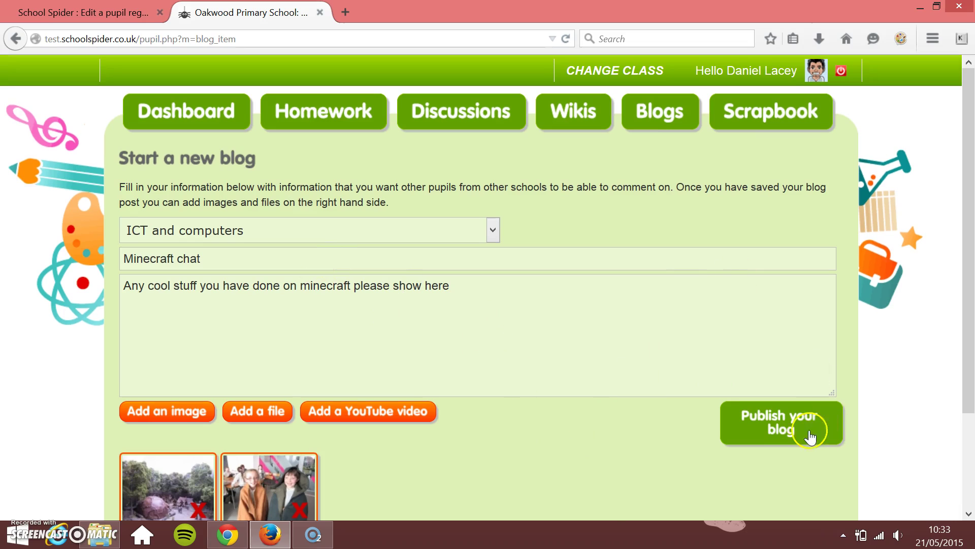
Publish the Minecraft chat blog with its two photos.
{"action": "left_click", "coordinate": [774, 432]}
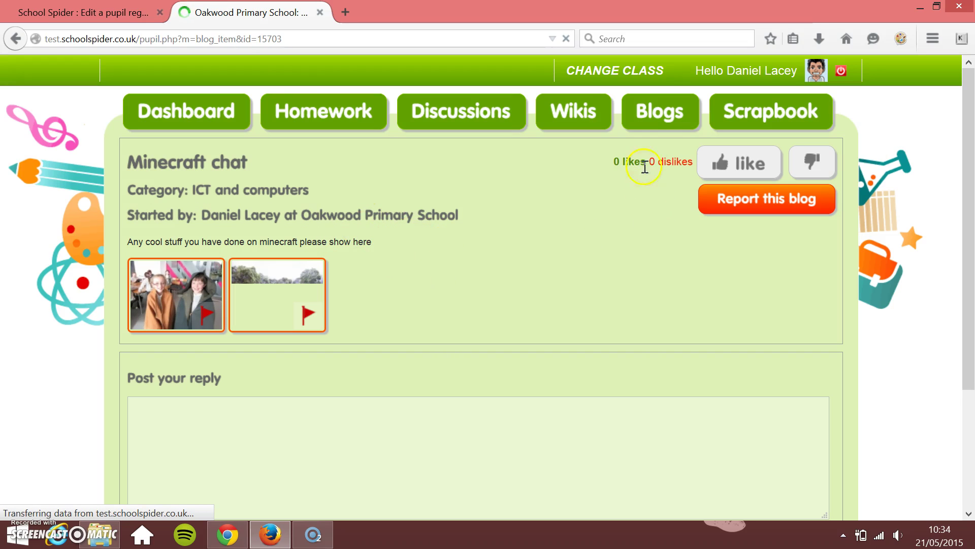
{"action": "scroll", "coordinate": [419, 267], "scroll_direction": "down", "scroll_amount": 2}
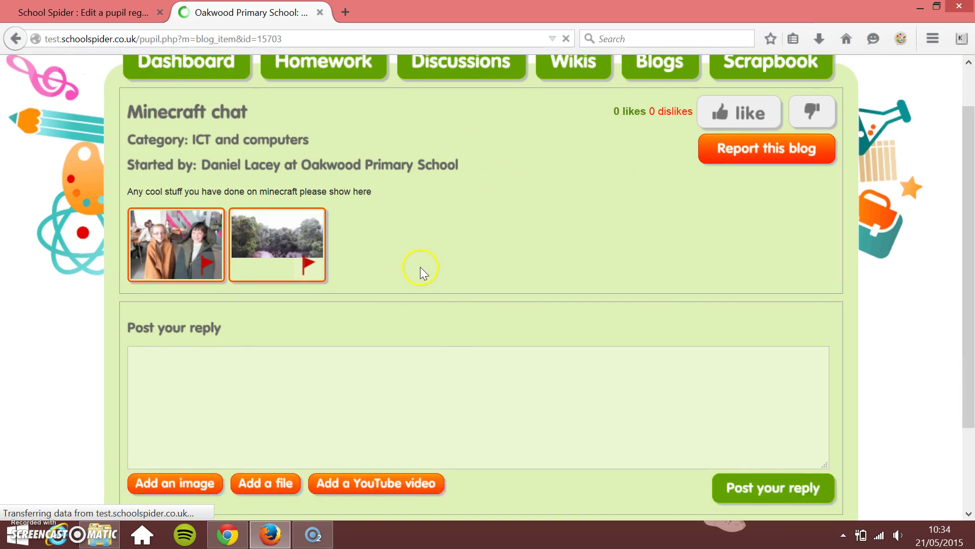
{"action": "scroll", "coordinate": [419, 267], "scroll_direction": "down", "scroll_amount": 3}
Post the reply 'Wow cool pictures' on the Minecraft chat blog.
{"action": "left_click", "coordinate": [291, 268]}
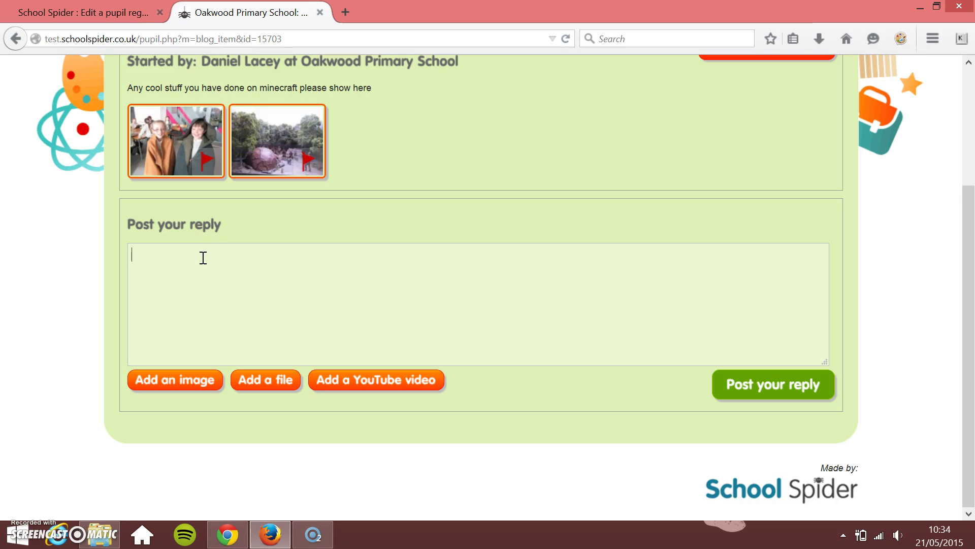
{"action": "type", "text": "Wow cool"}
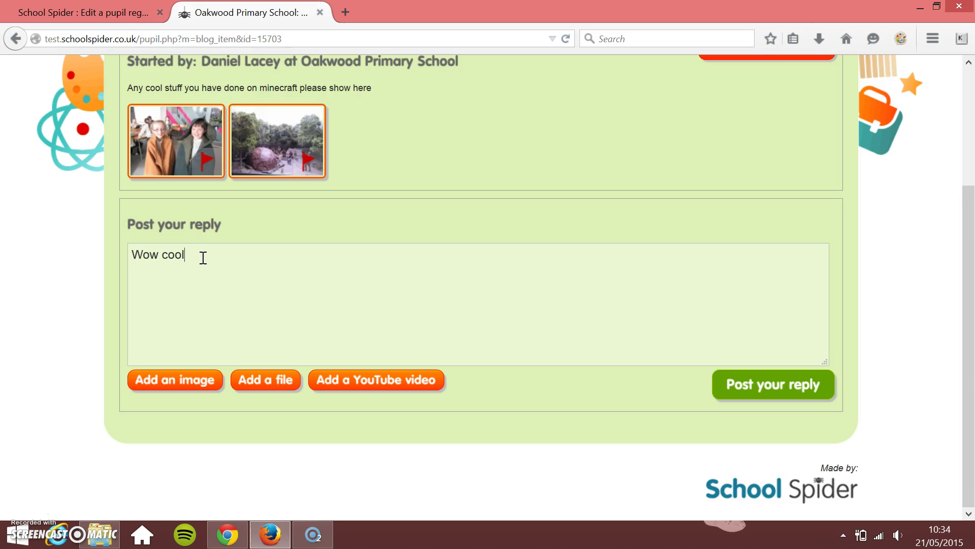
{"action": "type", "text": " pictures"}
{"action": "left_click", "coordinate": [794, 395]}
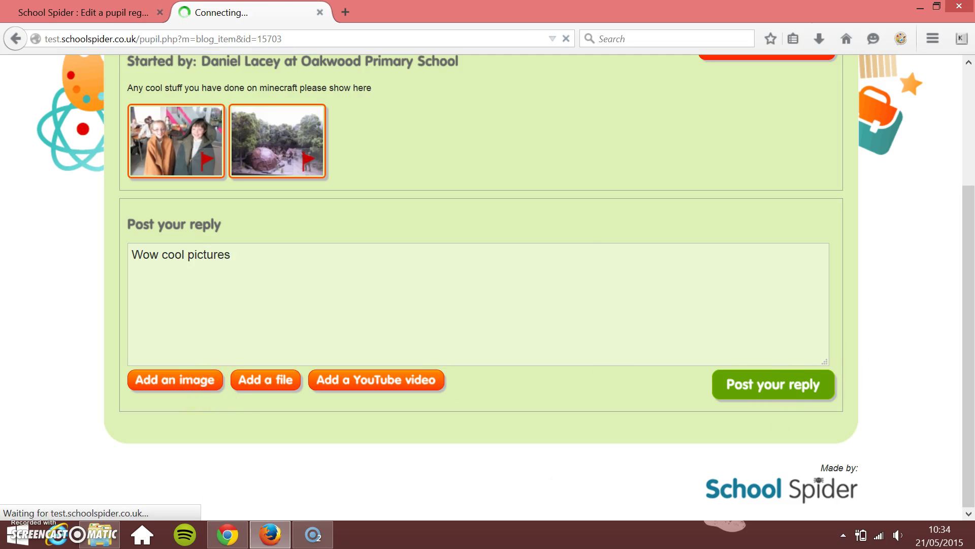
Add the threaded reply 'Nice work!!' under the 'Wow cool pictures' comment.
{"action": "scroll", "coordinate": [68, 319], "scroll_direction": "down", "scroll_amount": 3}
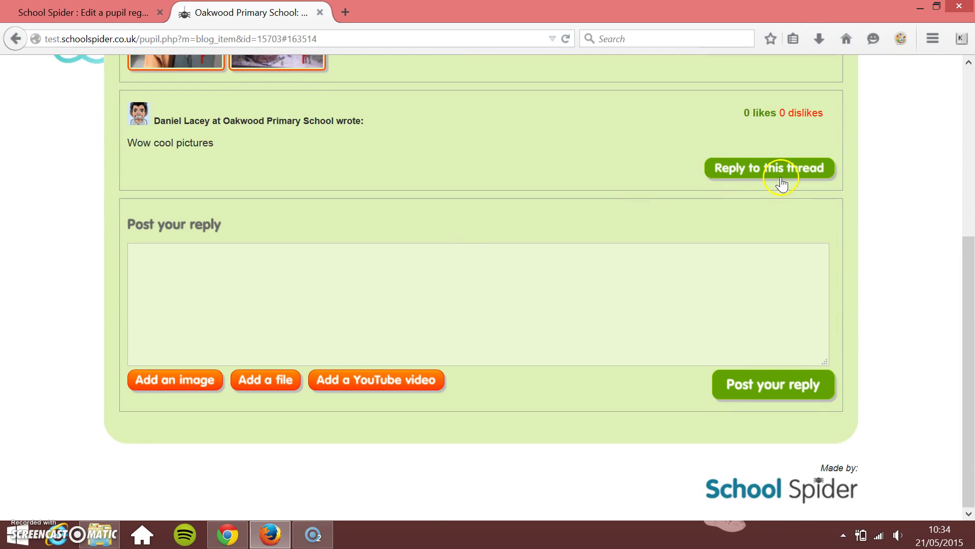
{"action": "left_click", "coordinate": [766, 175]}
{"action": "left_click", "coordinate": [509, 239]}
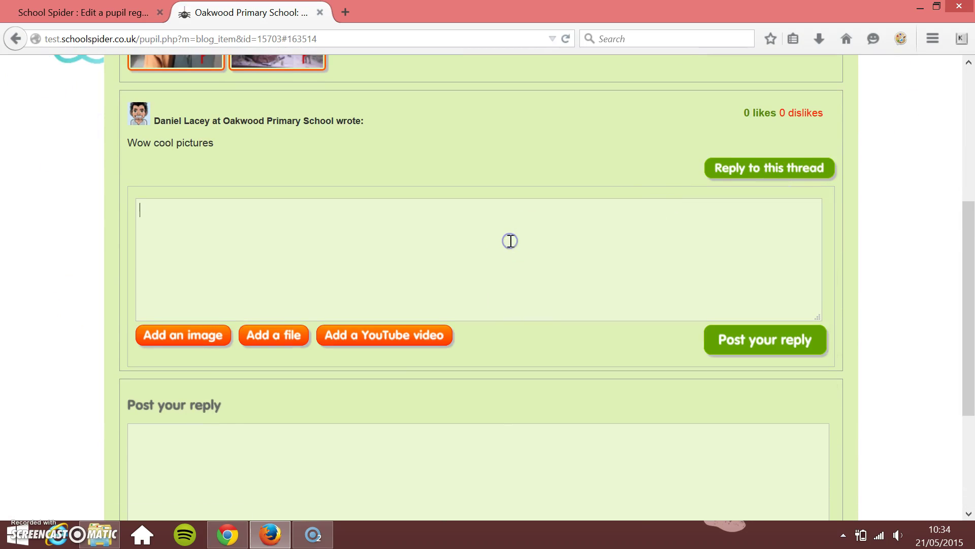
{"action": "type", "text": "Nice work!!"}
{"action": "left_click", "coordinate": [796, 349]}
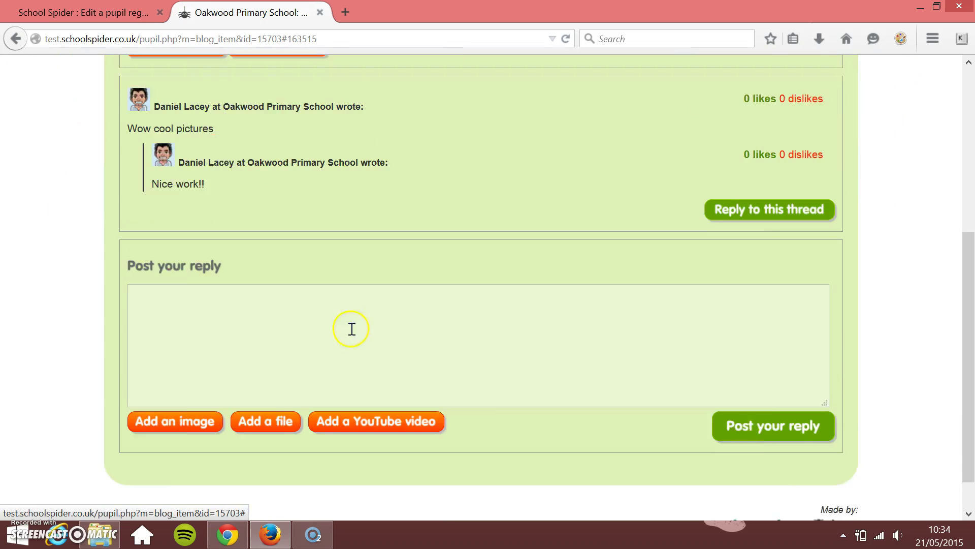
{"action": "scroll", "coordinate": [346, 322], "scroll_direction": "up", "scroll_amount": 3}
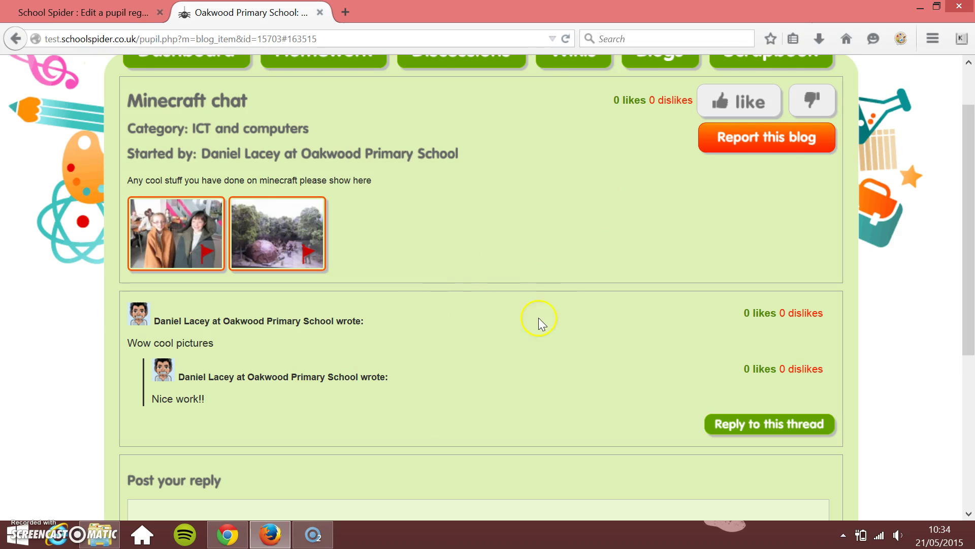
{"action": "scroll", "coordinate": [539, 318], "scroll_direction": "up", "scroll_amount": 1}
Try posting an empty reply, which is refused with 'Please fill in this field'.
{"action": "mouse_move", "coordinate": [182, 445]}
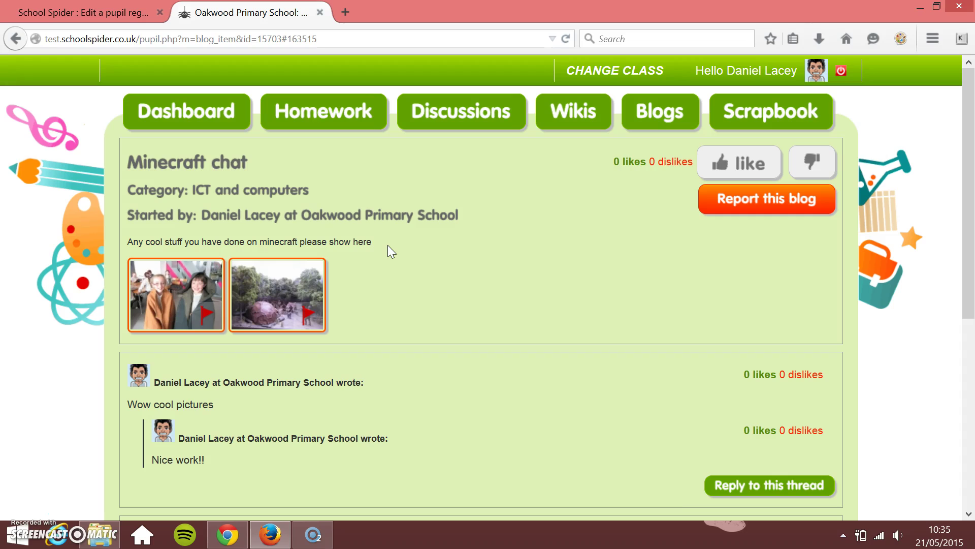
{"action": "left_click", "coordinate": [189, 242]}
{"action": "scroll", "coordinate": [751, 346], "scroll_direction": "down", "scroll_amount": 5}
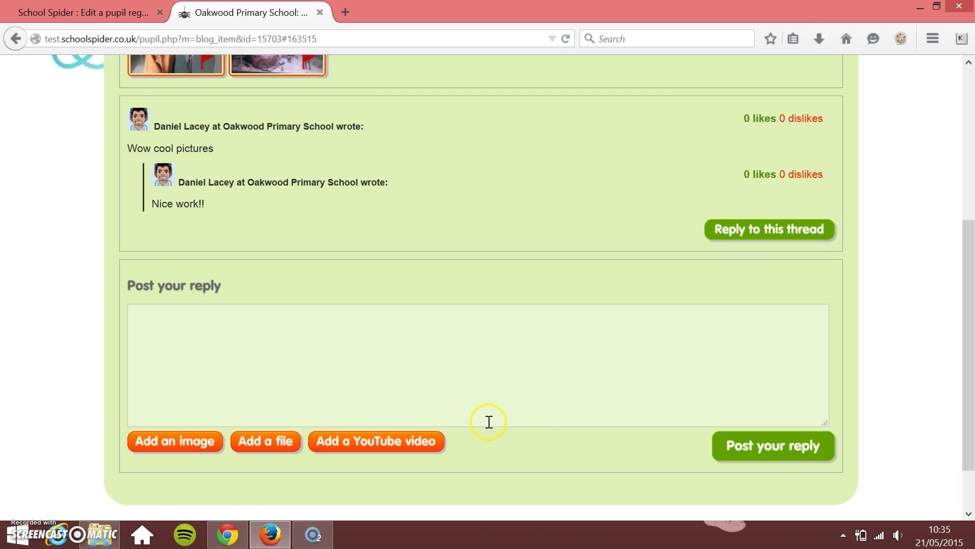
{"action": "left_click", "coordinate": [401, 372]}
{"action": "scroll", "coordinate": [206, 372], "scroll_direction": "up", "scroll_amount": 5}
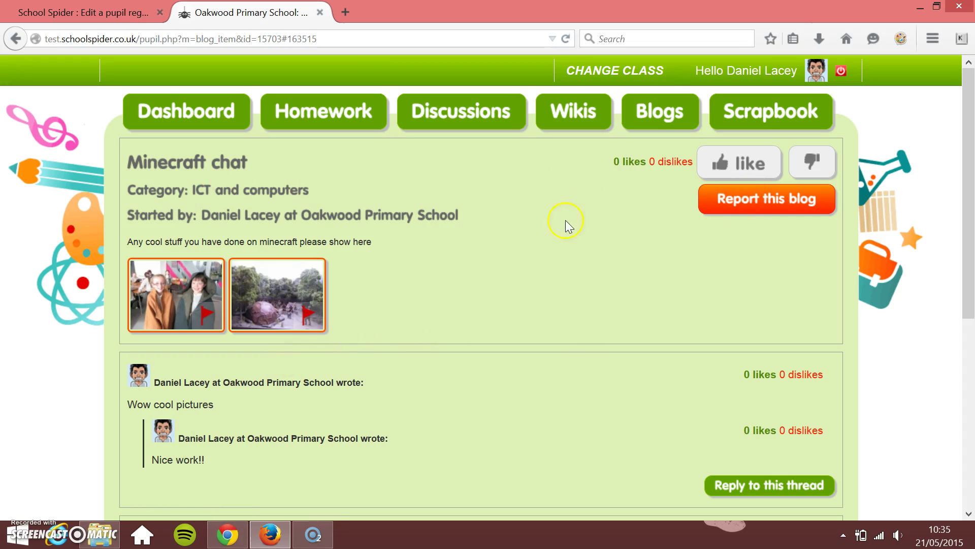
Decline to report the Minecraft chat blog, then like it.
{"action": "left_click", "coordinate": [768, 204]}
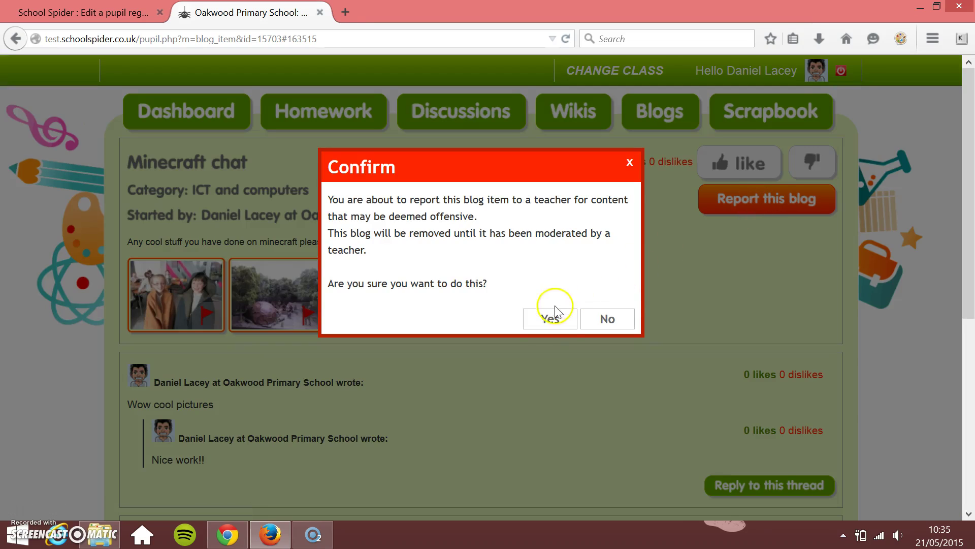
{"action": "left_click", "coordinate": [608, 320]}
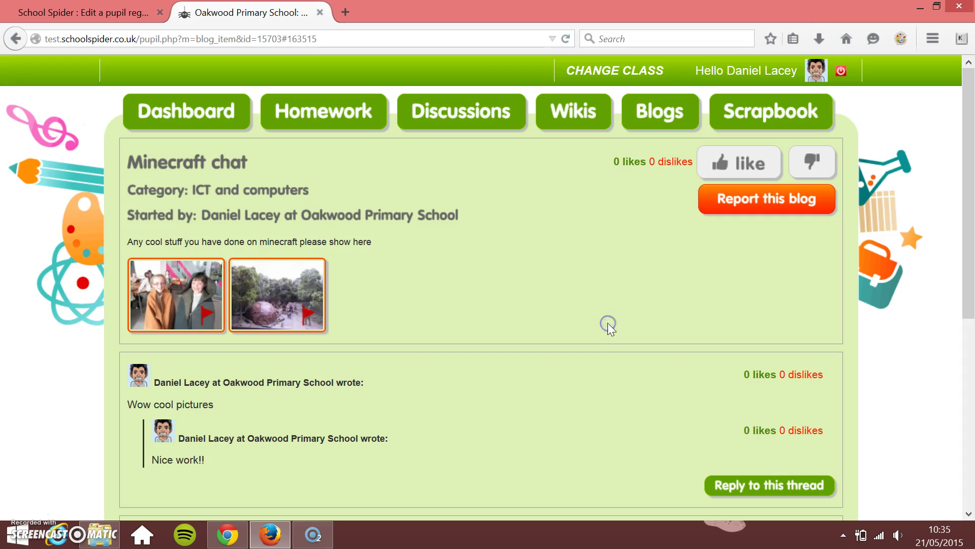
{"action": "left_click", "coordinate": [754, 172]}
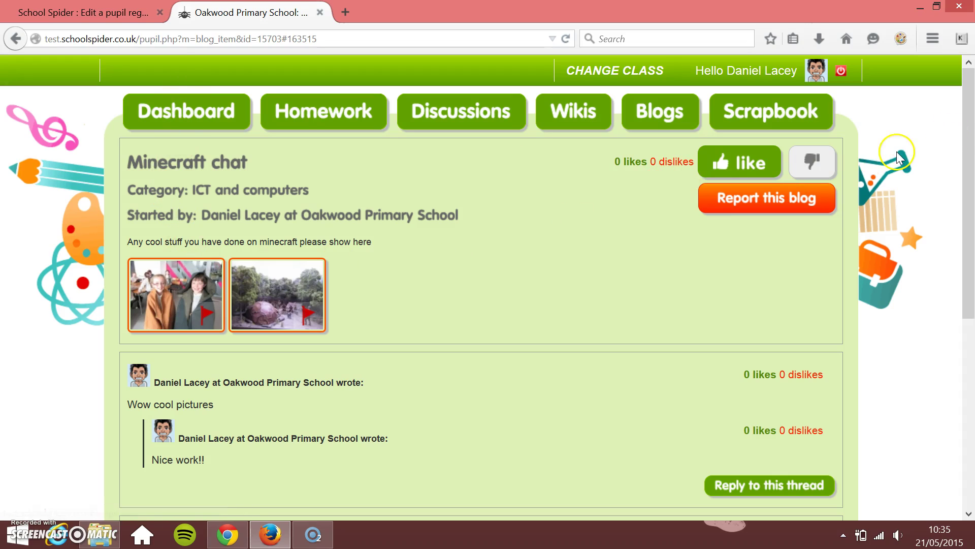
{"action": "scroll", "coordinate": [739, 365], "scroll_direction": "down", "scroll_amount": 5}
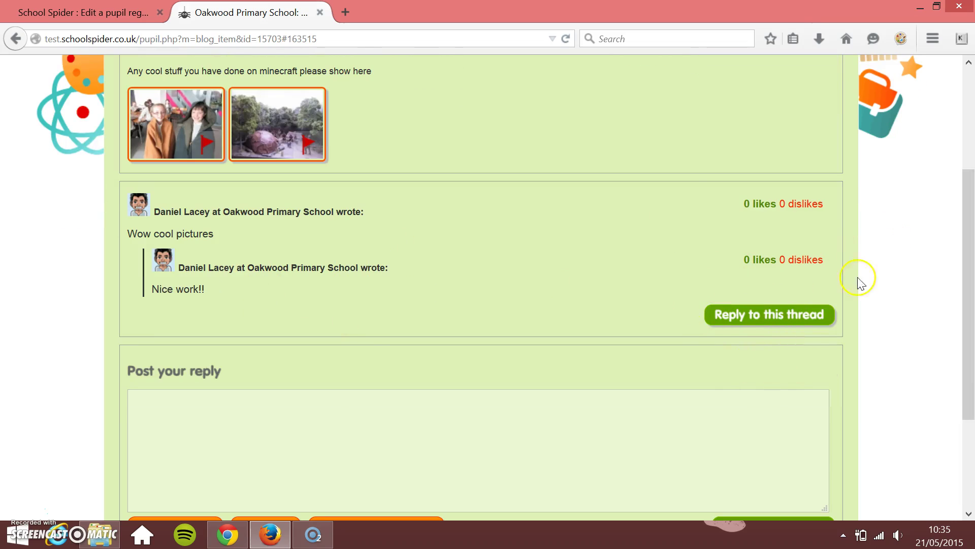
Start reporting the reply's author, close the report form unsent, and return to the admin tab.
{"action": "mouse_move", "coordinate": [230, 269]}
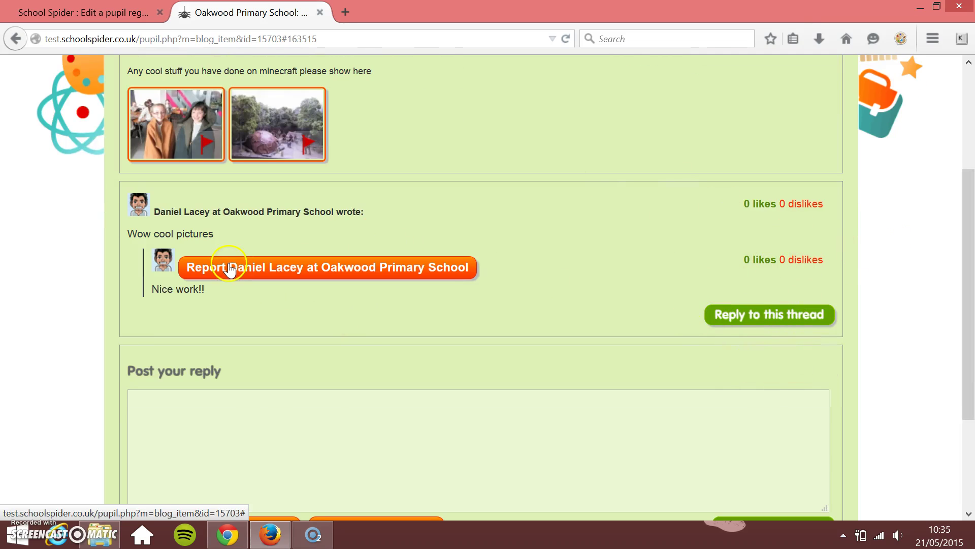
{"action": "left_click", "coordinate": [267, 267]}
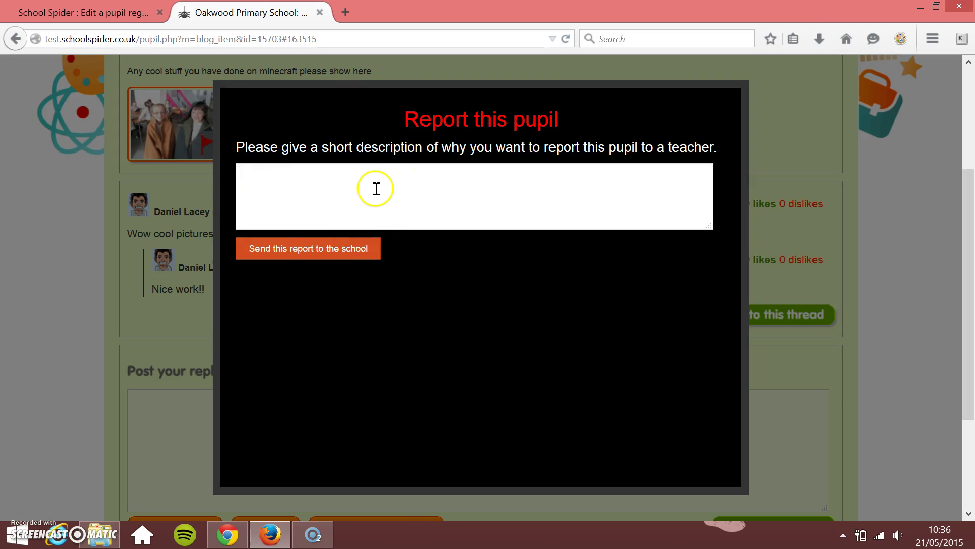
{"action": "left_click", "coordinate": [41, 332]}
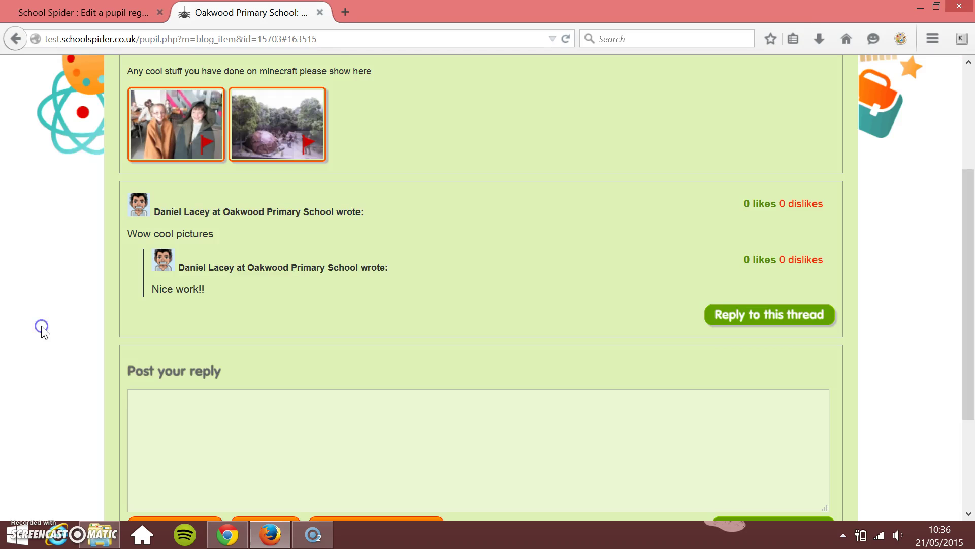
{"action": "left_click", "coordinate": [130, 12]}
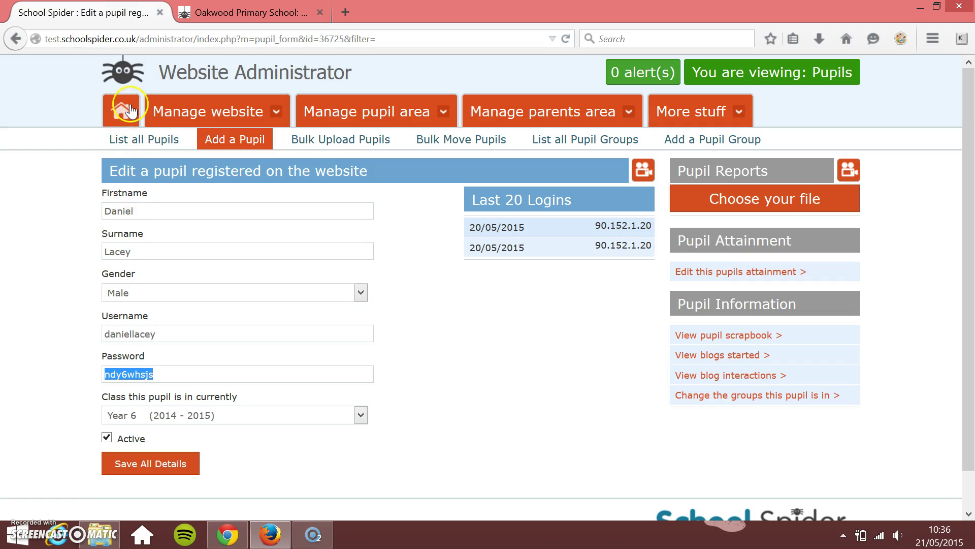
Confirm the admin home shows 0 alerts, then return to the pupil's Minecraft chat blog.
{"action": "left_click", "coordinate": [128, 111]}
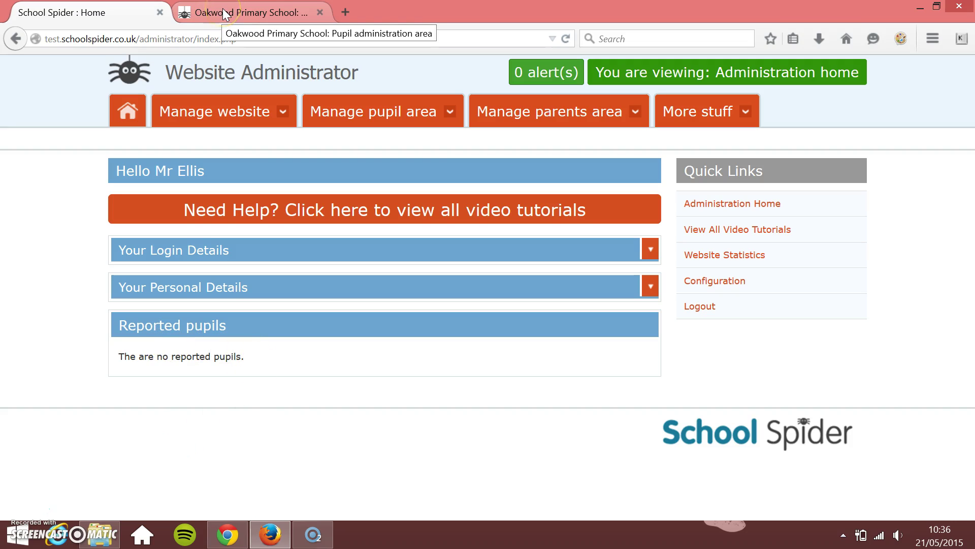
{"action": "left_click", "coordinate": [263, 19]}
{"action": "scroll", "coordinate": [462, 209], "scroll_direction": "up", "scroll_amount": 5}
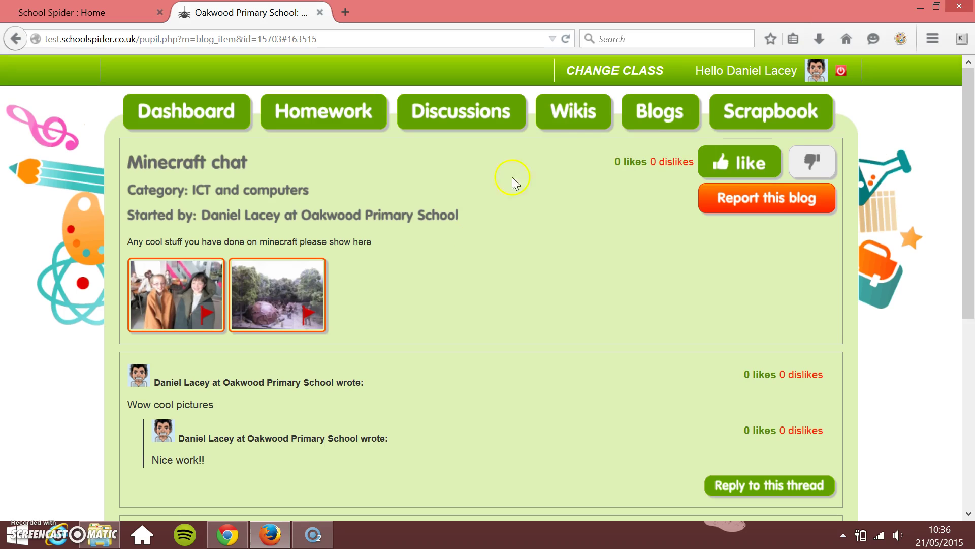
{"action": "scroll", "coordinate": [346, 307], "scroll_direction": "down", "scroll_amount": 3}
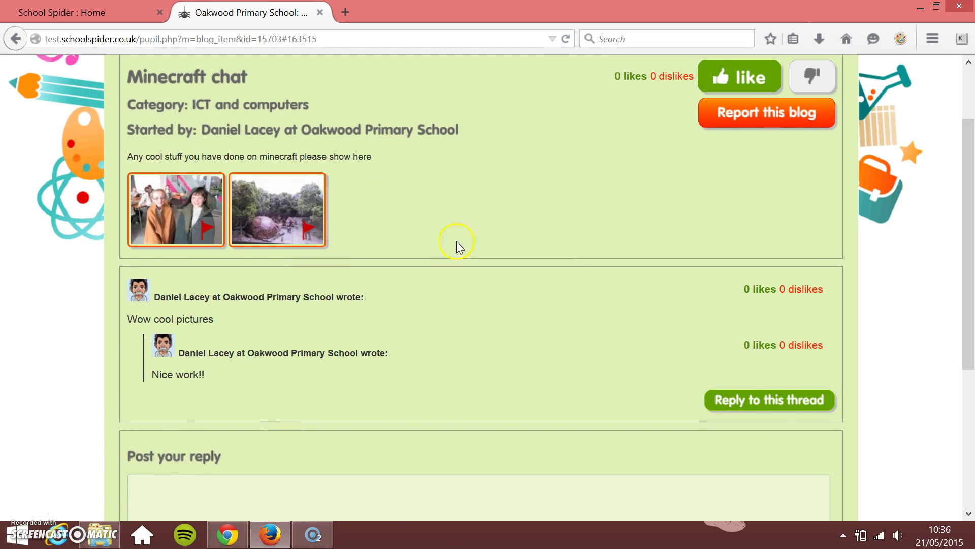
{"action": "scroll", "coordinate": [547, 321], "scroll_direction": "up", "scroll_amount": 3}
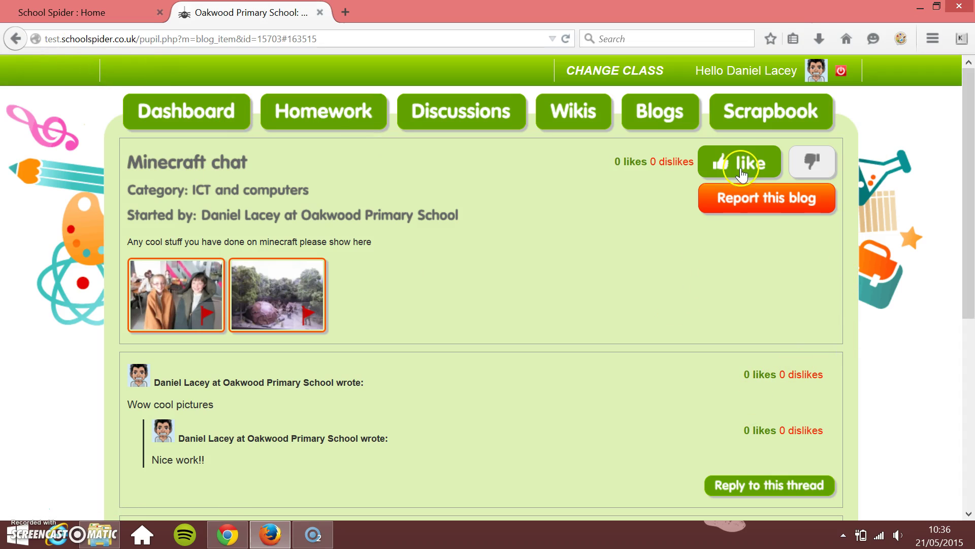
{"action": "left_click", "coordinate": [29, 13]}
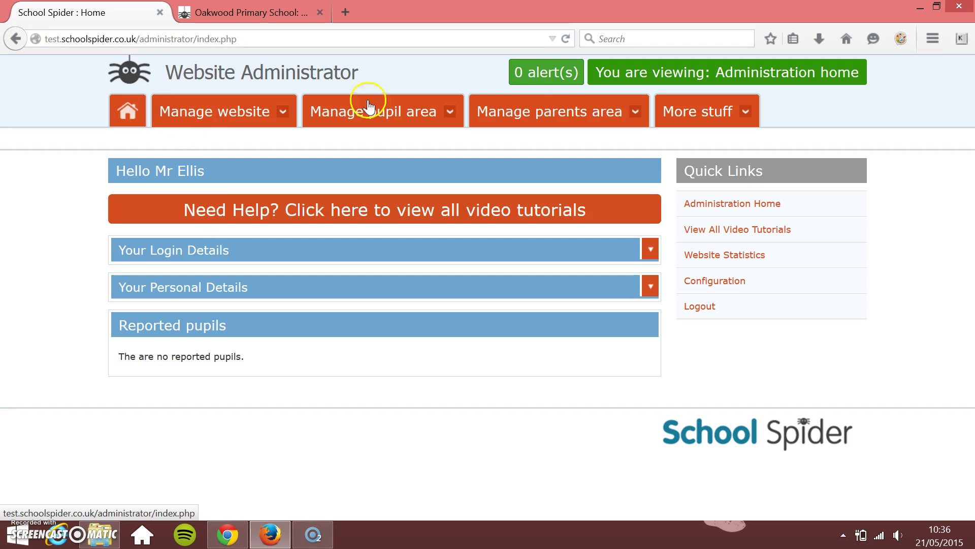
{"action": "left_click", "coordinate": [244, 12]}
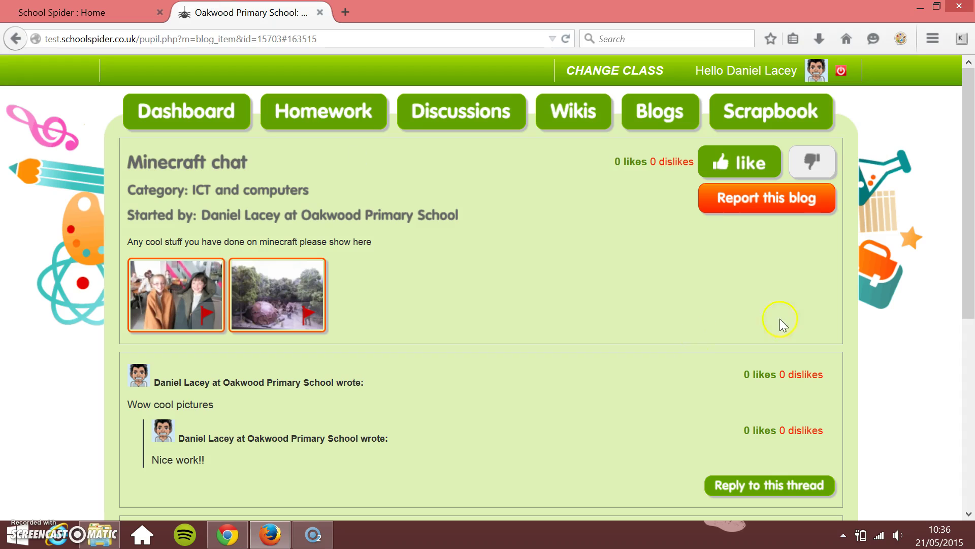
Report the Minecraft chat blog to a teacher and view it on the admin Alerts page.
{"action": "left_click", "coordinate": [778, 200]}
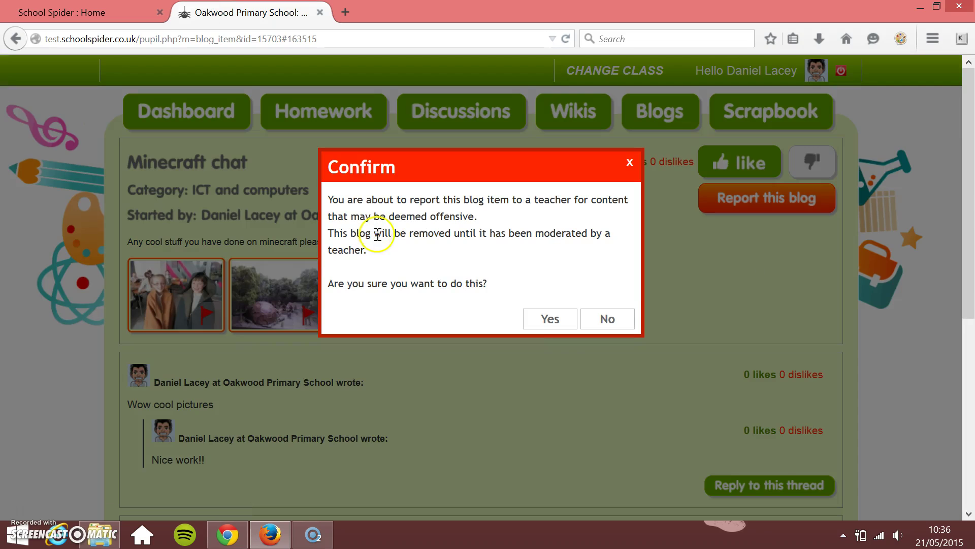
{"action": "left_click", "coordinate": [552, 319]}
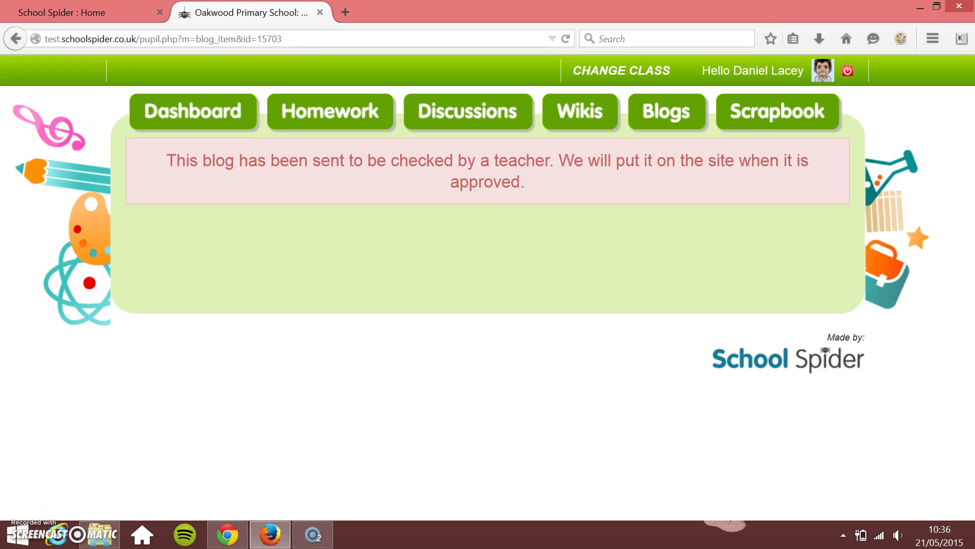
{"action": "left_click", "coordinate": [72, 13]}
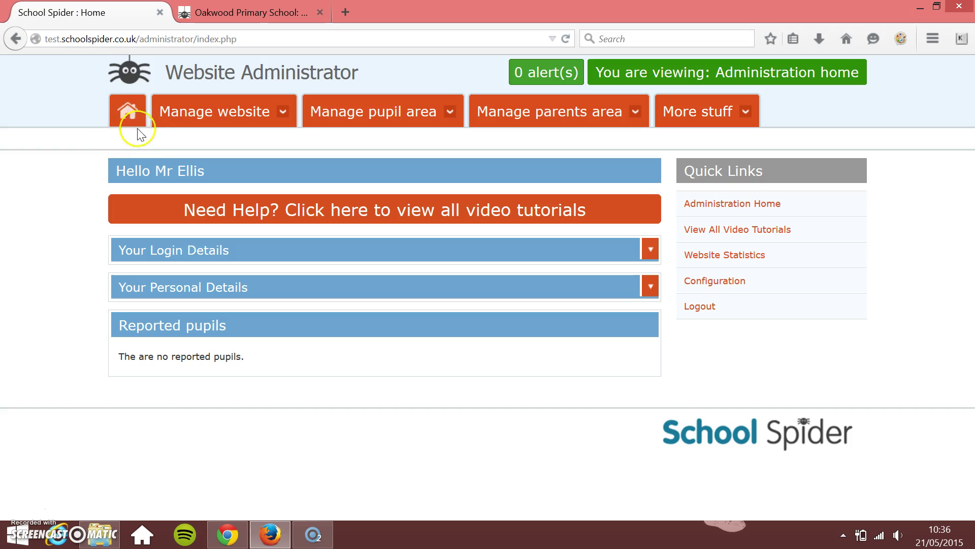
{"action": "left_click", "coordinate": [131, 112]}
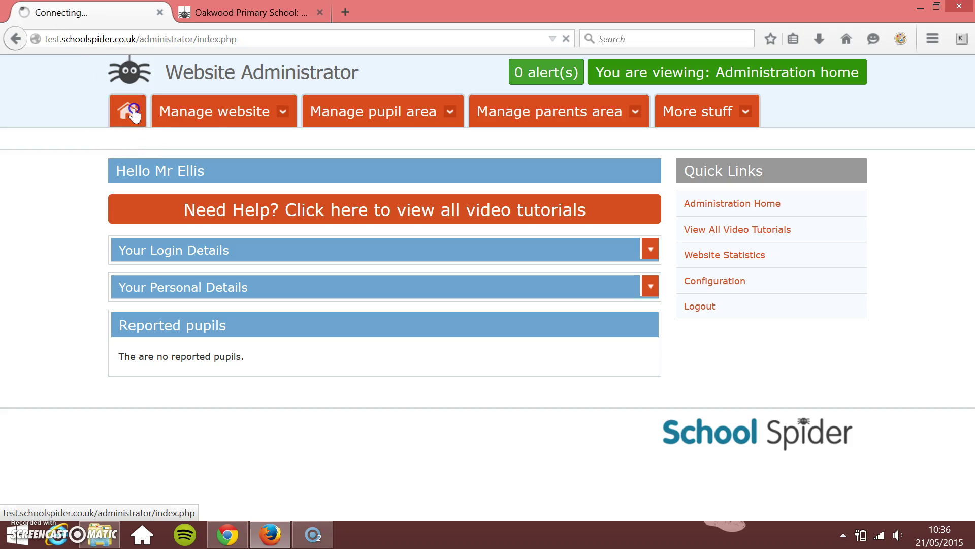
{"action": "left_click", "coordinate": [560, 81]}
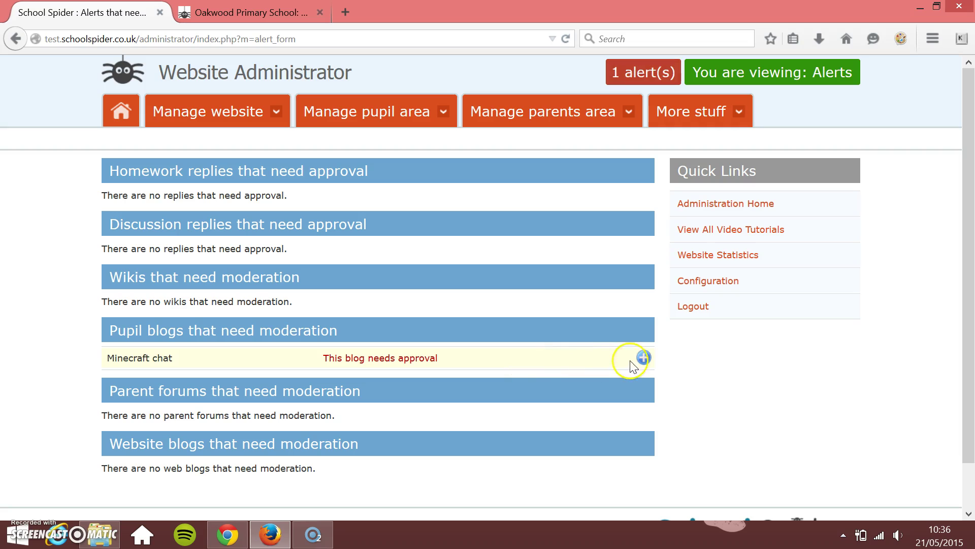
Approve and save the Minecraft chat blog from the alerts list.
{"action": "left_click", "coordinate": [644, 359]}
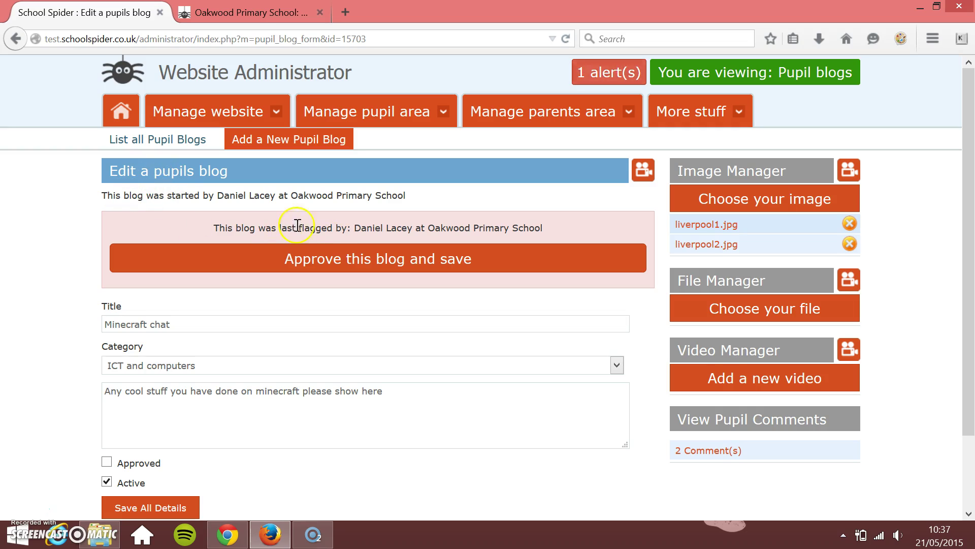
{"action": "scroll", "coordinate": [330, 335], "scroll_direction": "down", "scroll_amount": 3}
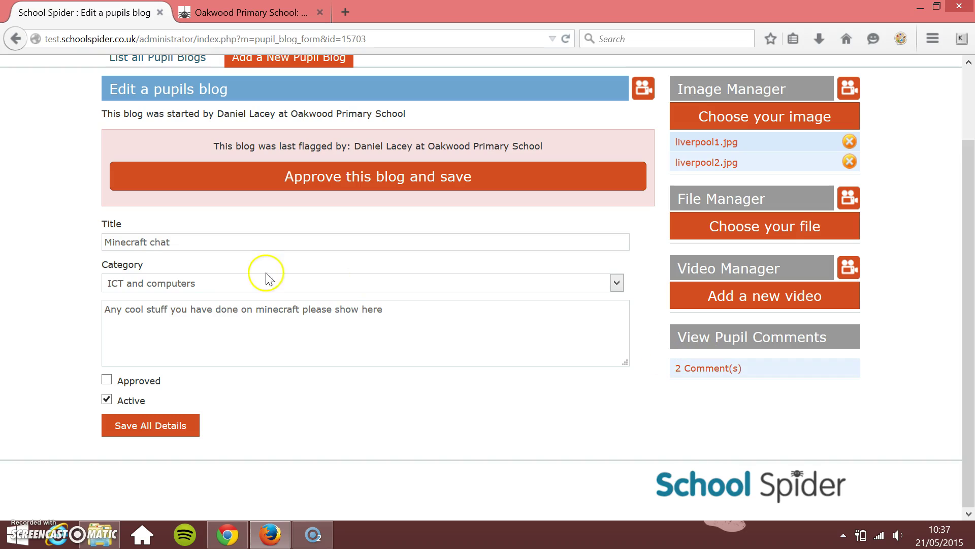
{"action": "scroll", "coordinate": [298, 220], "scroll_direction": "up", "scroll_amount": 3}
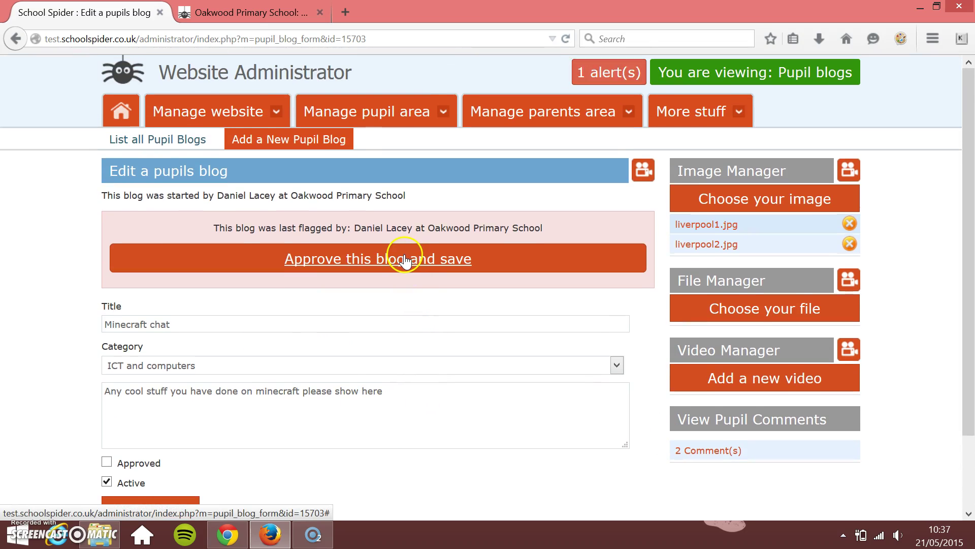
{"action": "left_click", "coordinate": [402, 268]}
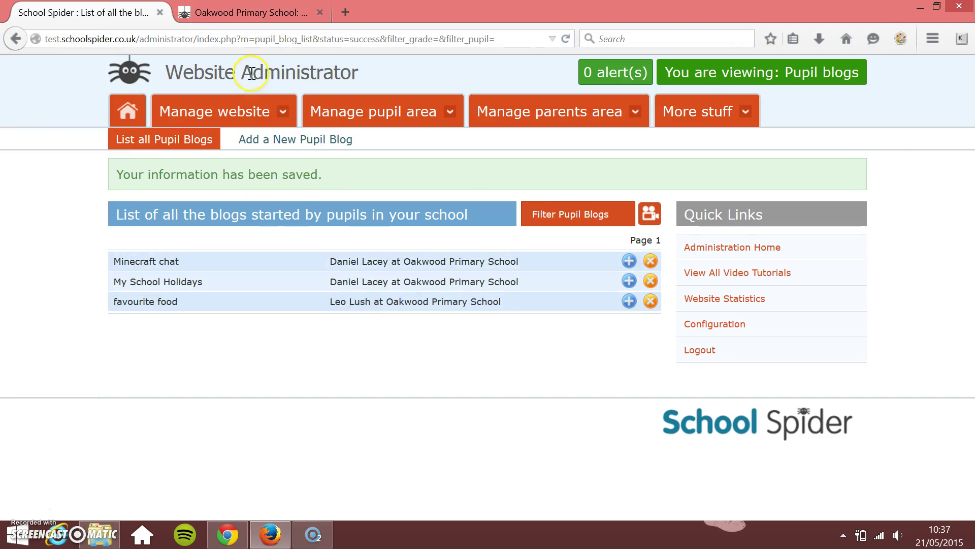
{"action": "left_click", "coordinate": [239, 7]}
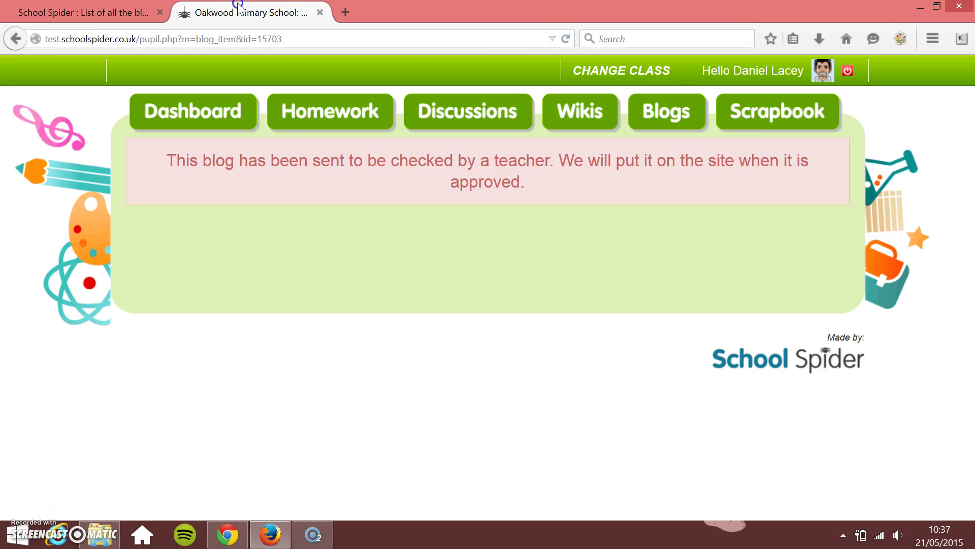
View the pupil's Dashboard and Discussions, then return to the admin's pupil blog list.
{"action": "left_click", "coordinate": [230, 114]}
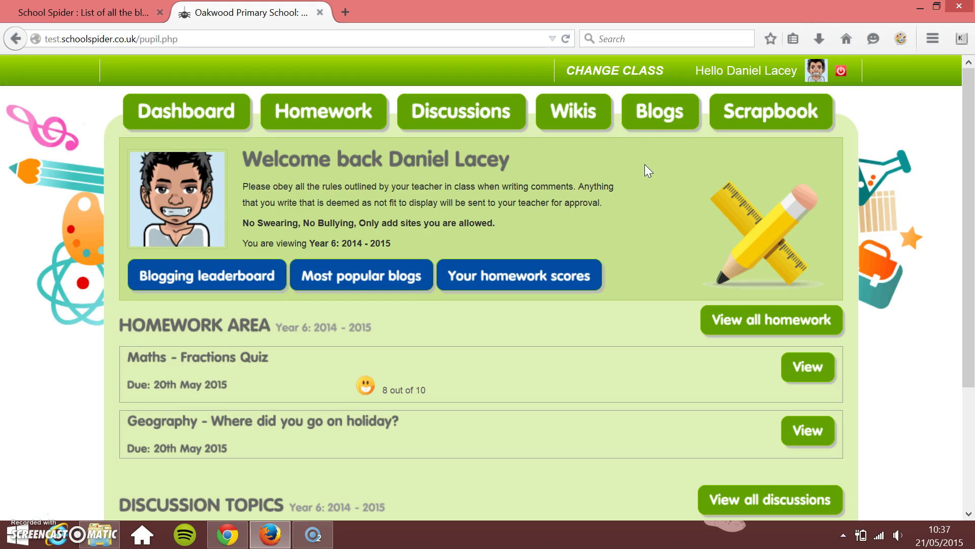
{"action": "left_click", "coordinate": [471, 131]}
{"action": "left_click", "coordinate": [6, 10]}
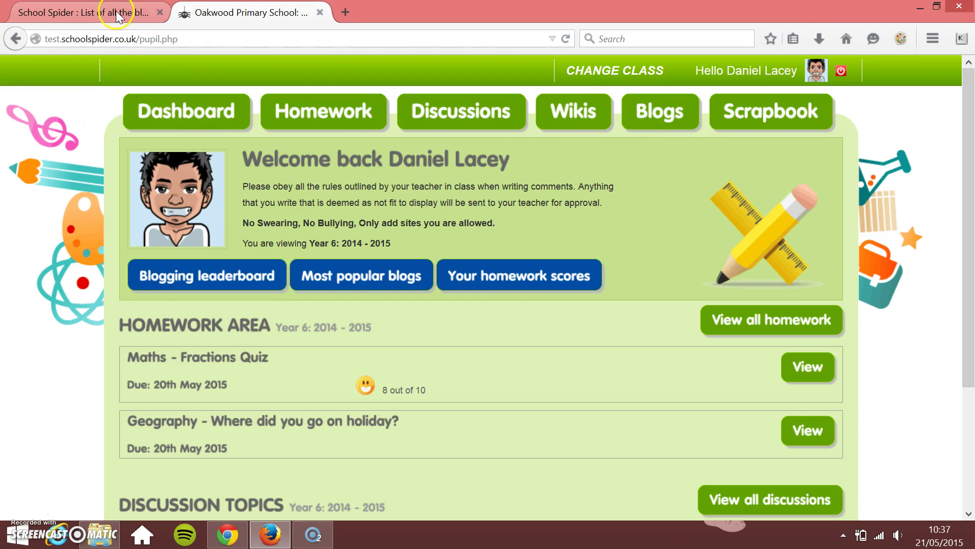